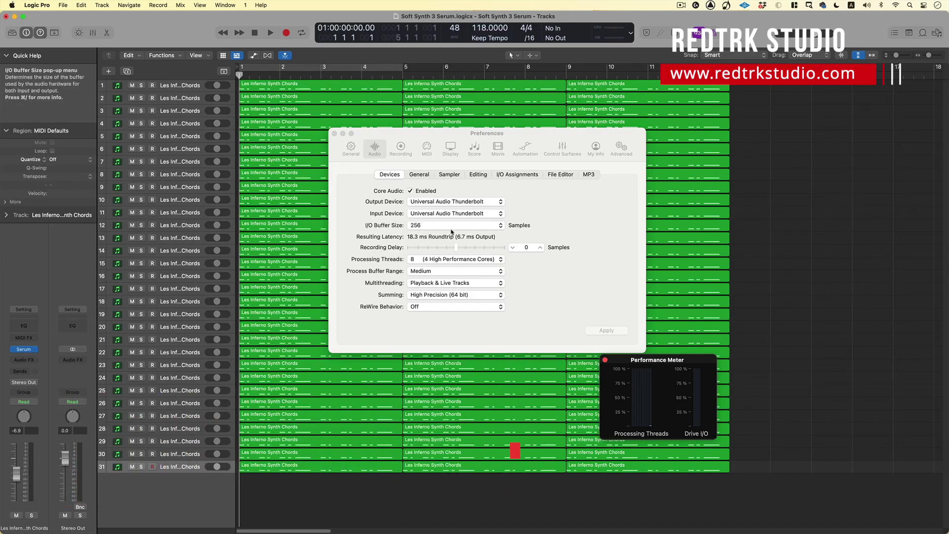
- Check the processing threads options in the audio device preferences, then close the preferences
click(432, 259)
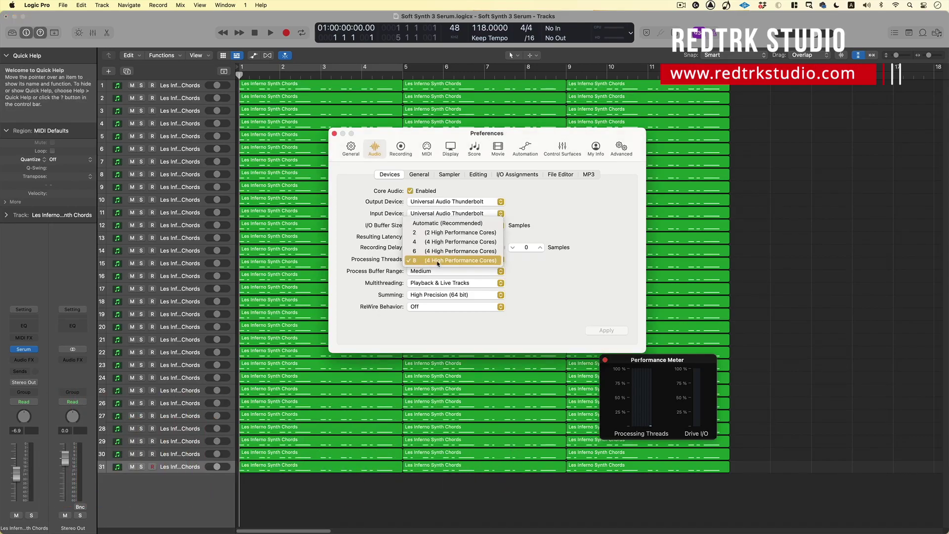
click(334, 134)
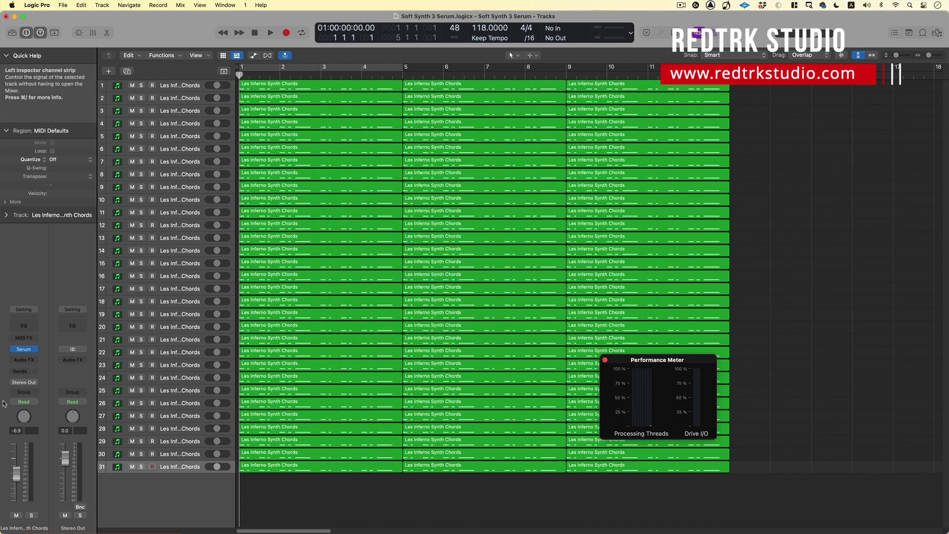
- Inspect the Serum preset on the selected track and the notes of a chord region in the piano roll
click(25, 349)
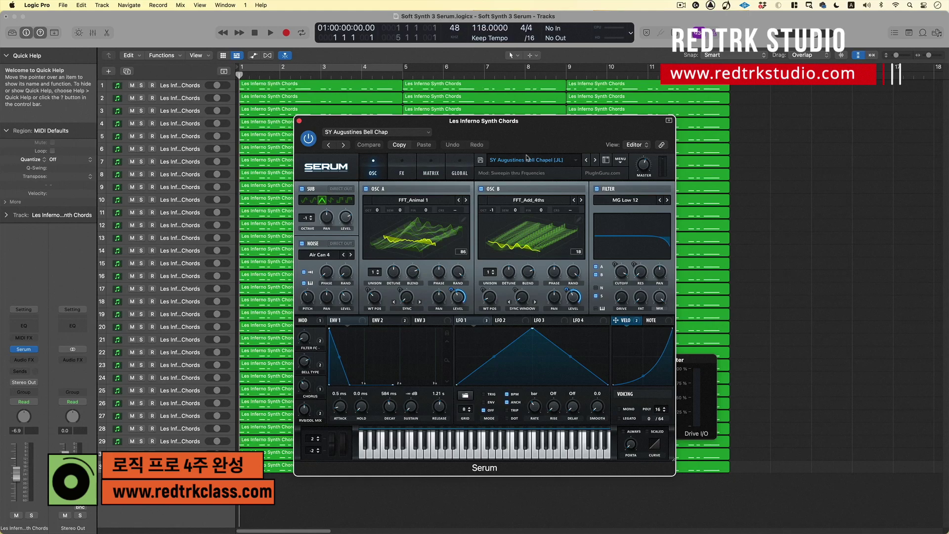
click(527, 158)
mouse_move(531, 246)
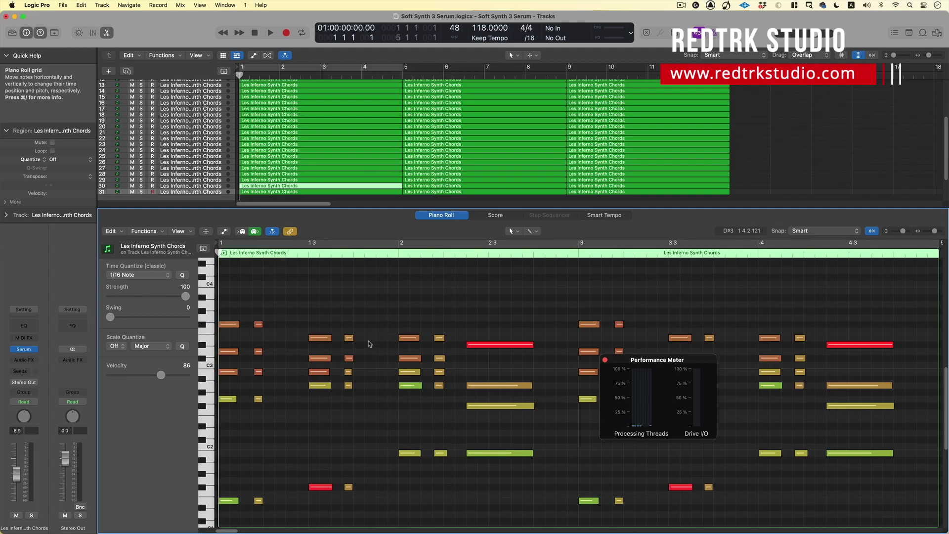
key(p)
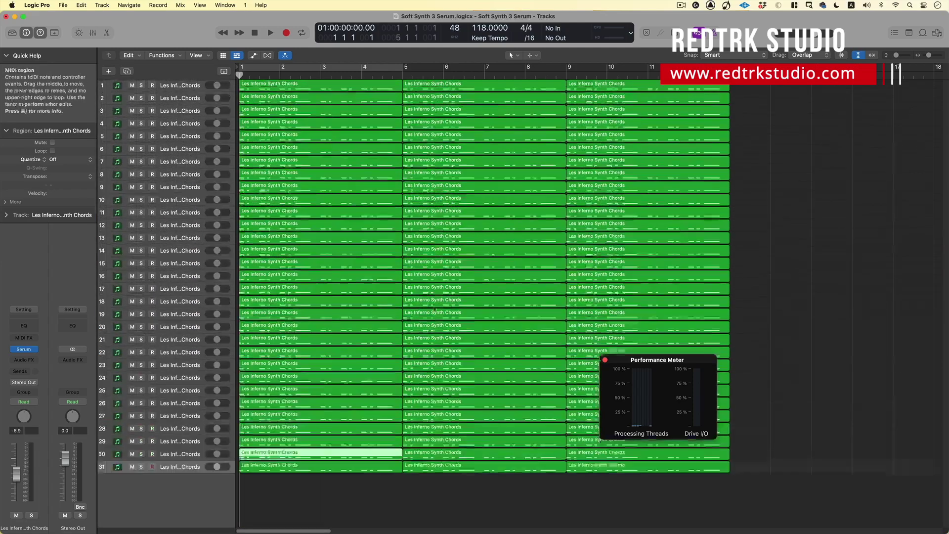
- Examine the Serum channel strips across the mixer and hide the mixer again
key(x)
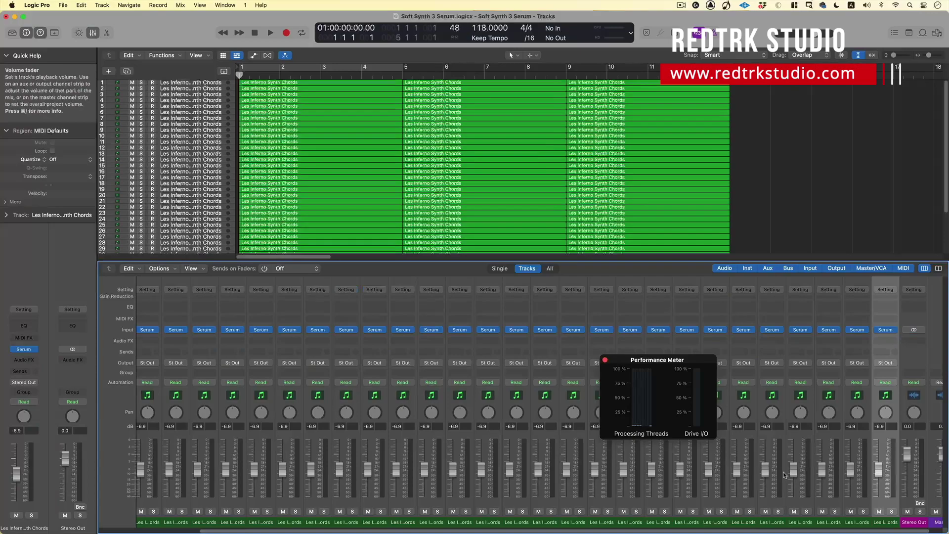
scroll(548, 465, left, 5)
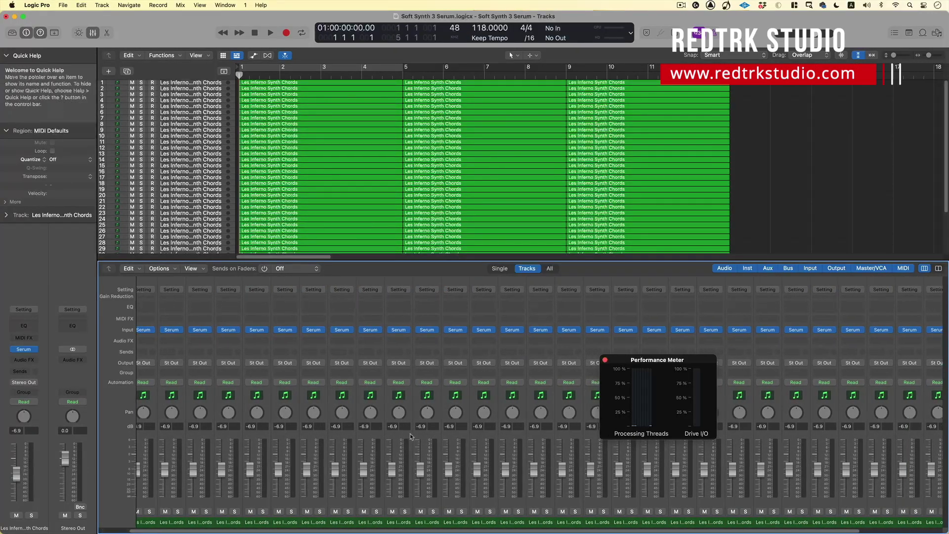
key(x)
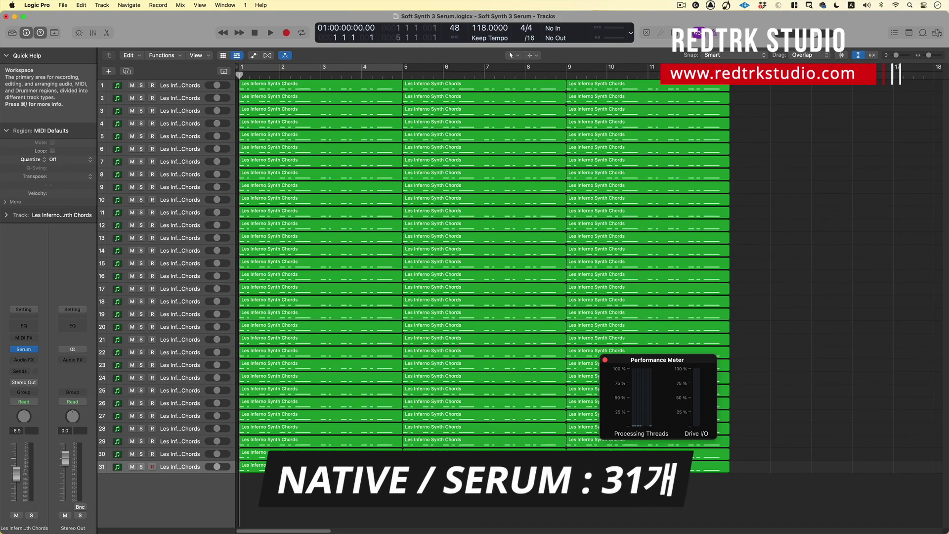
- Playback-test the project with 31 Serum tracks, return to the start and delete track 31
key(space)
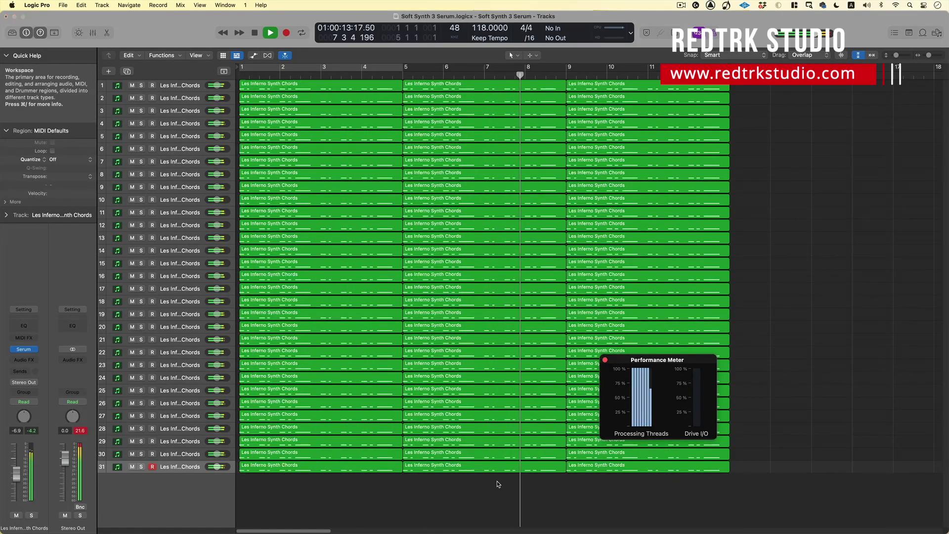
key(Return)
key(super+BackSpace)
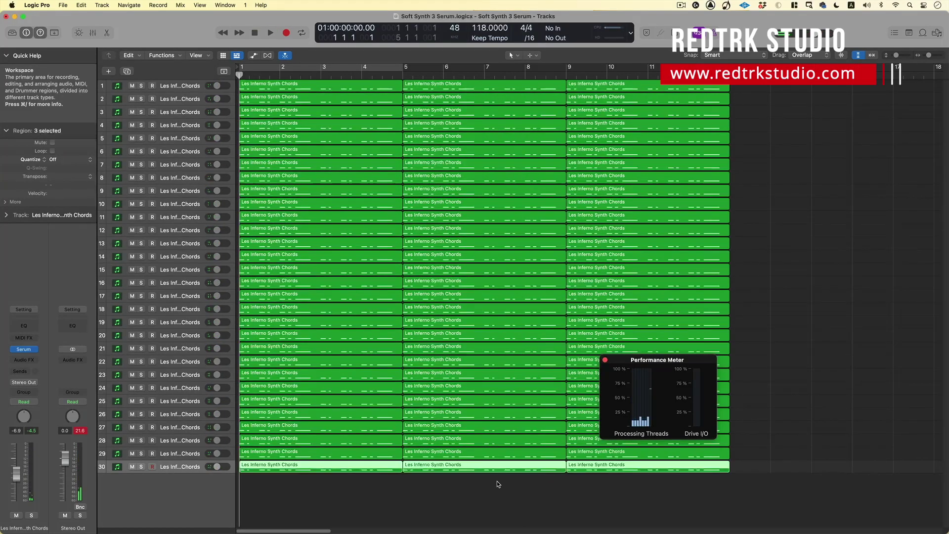
- Play the remaining 30 tracks to test the processing load, then stop and return to the start
key(space)
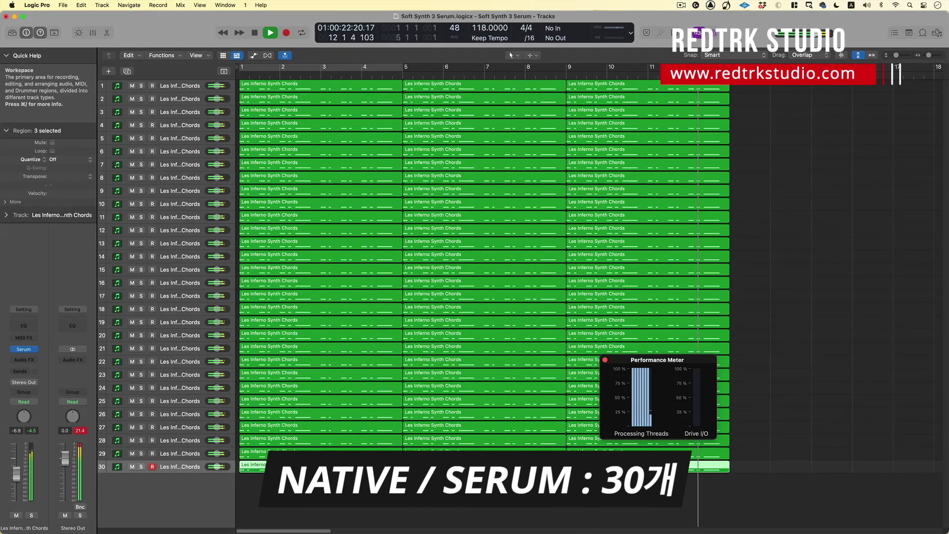
key(space)
key(Return)
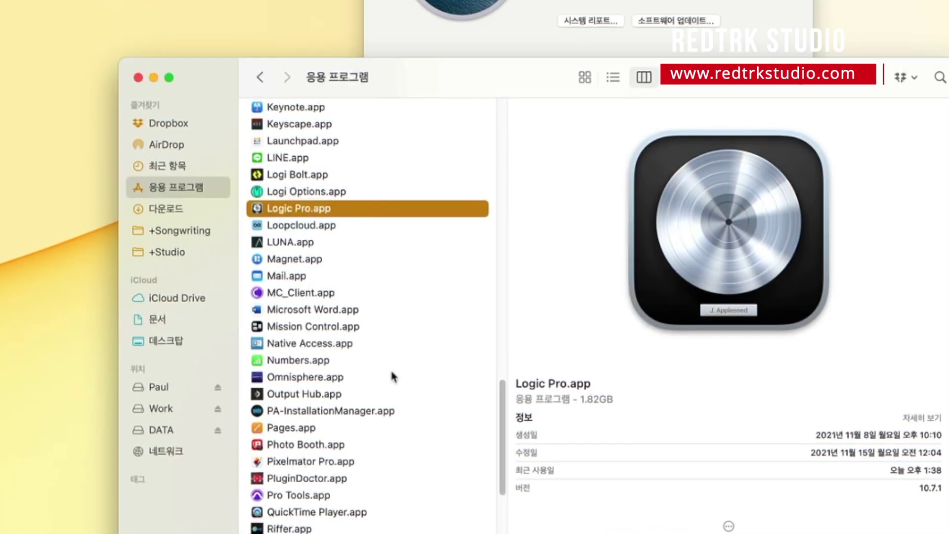
- Switch to Finder, have Logic Pro.app open using Rosetta through its info window, and launch it
key(super+i)
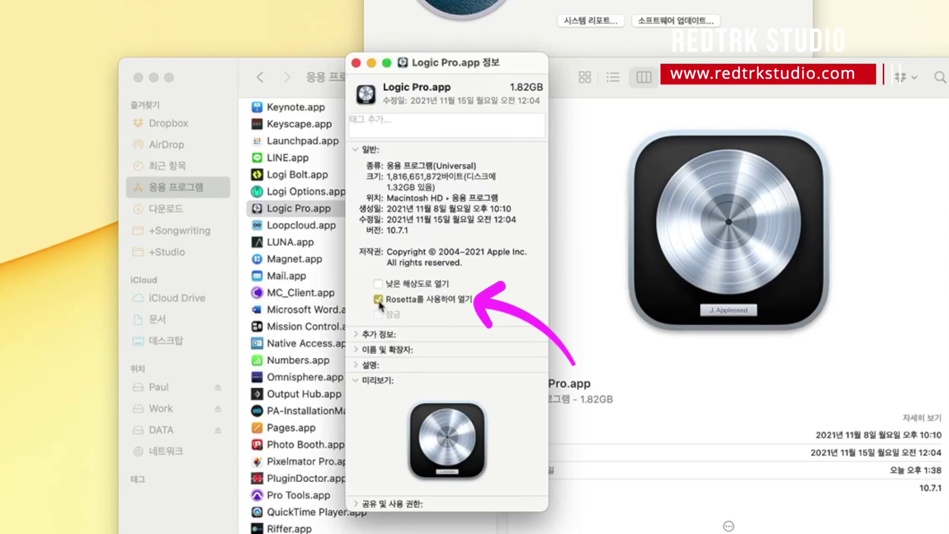
key(super+w)
double_click(306, 209)
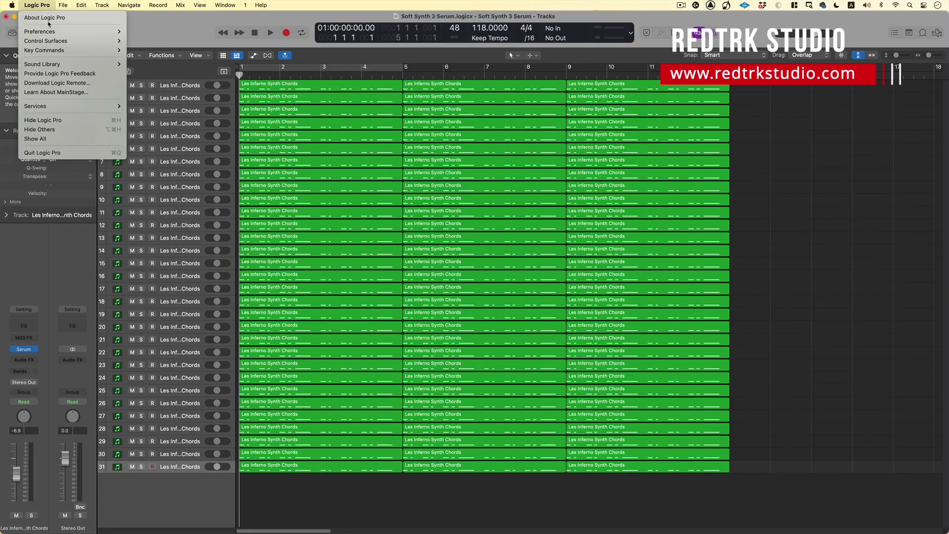
- Check Logic Pro's version information for Rosetta mode and review the audio device preferences, closing both windows
click(49, 19)
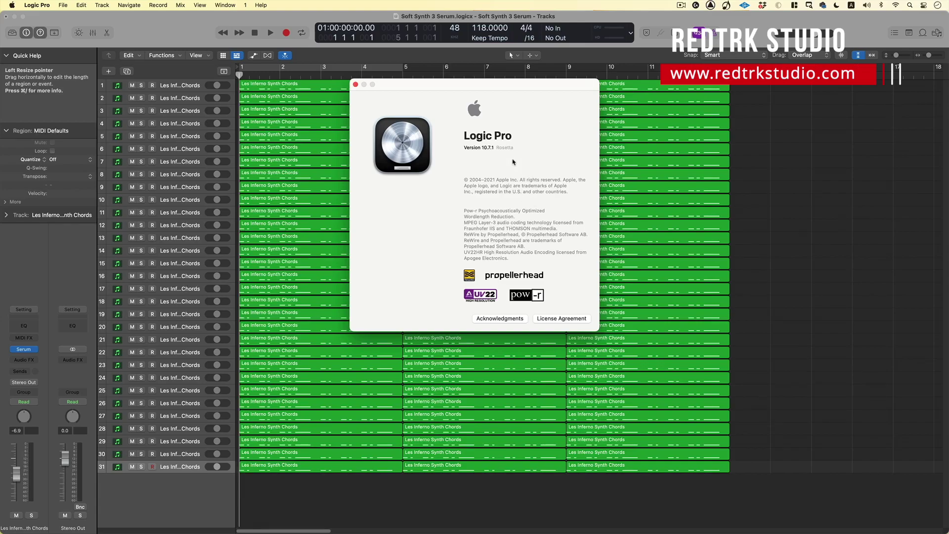
click(356, 84)
click(37, 5)
mouse_move(50, 30)
click(277, 41)
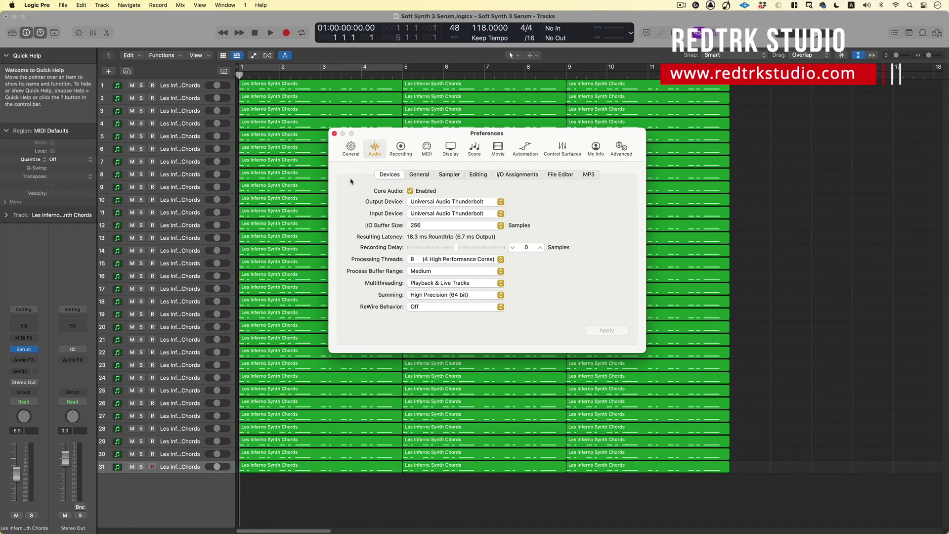
click(334, 134)
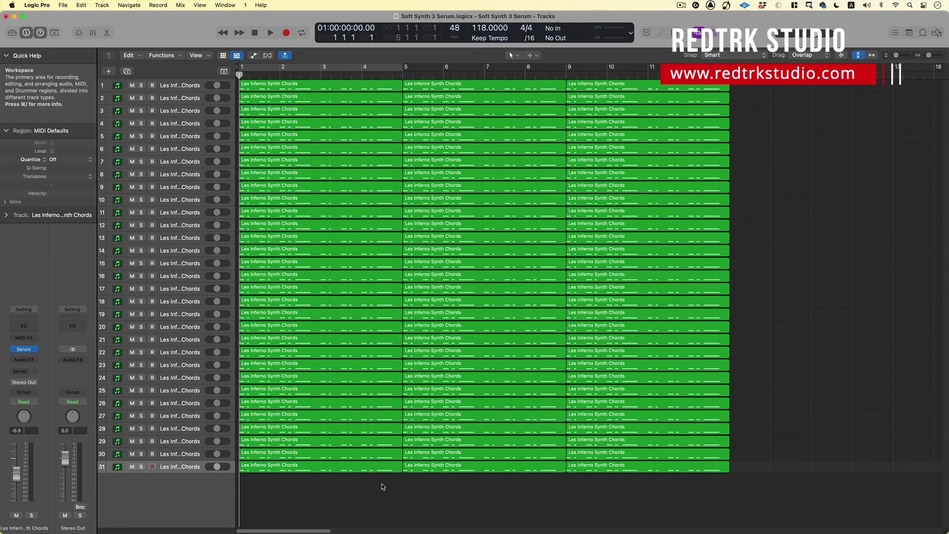
- Playback-test the project under Rosetta, trimming it to 24 and 23 tracks between runs
key(space)
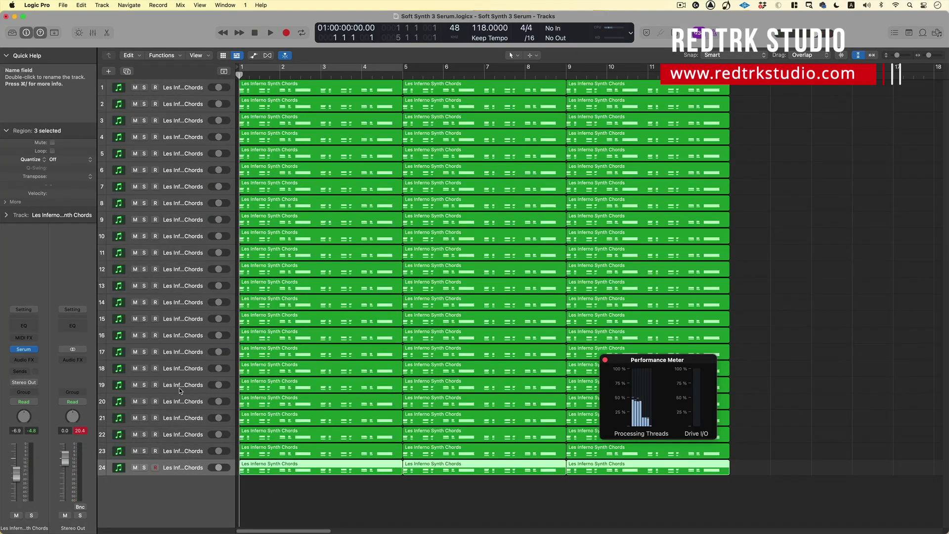
key(space)
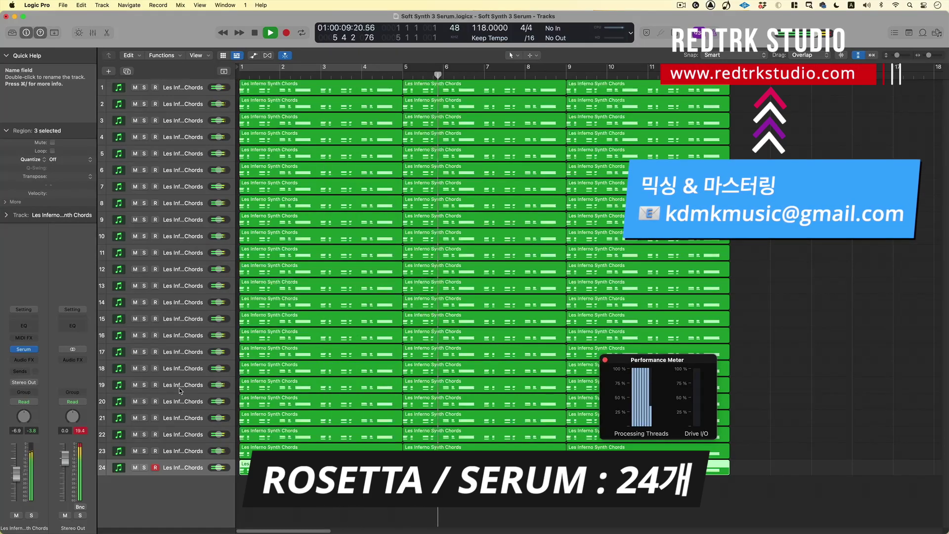
key(Return)
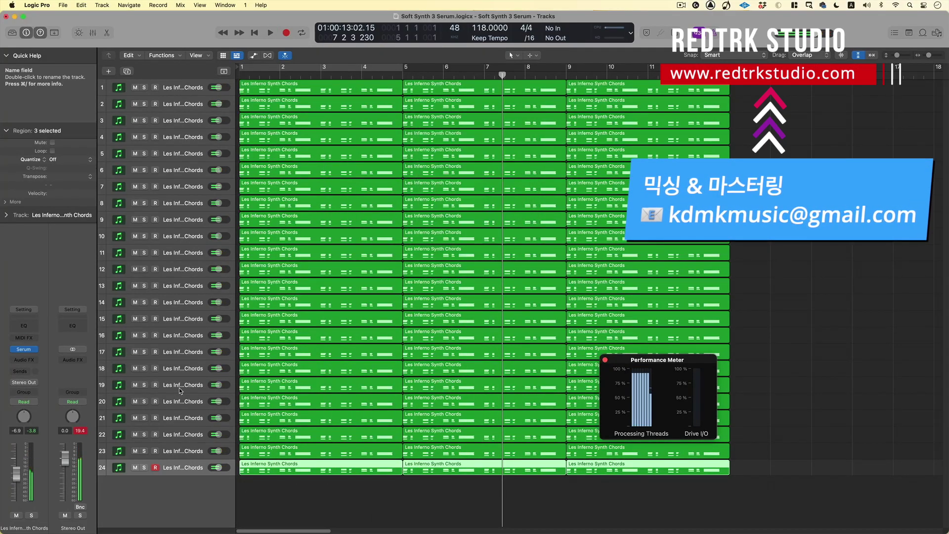
key(space)
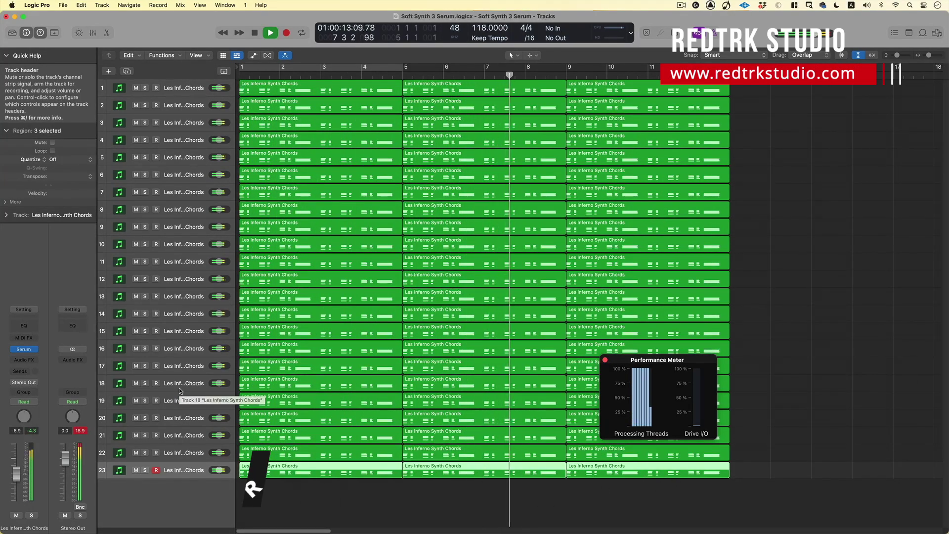
- Stop playback, delete track 23 and playback-test the remaining 22 tracks
key(Return)
key(Return)
key(super+BackSpace)
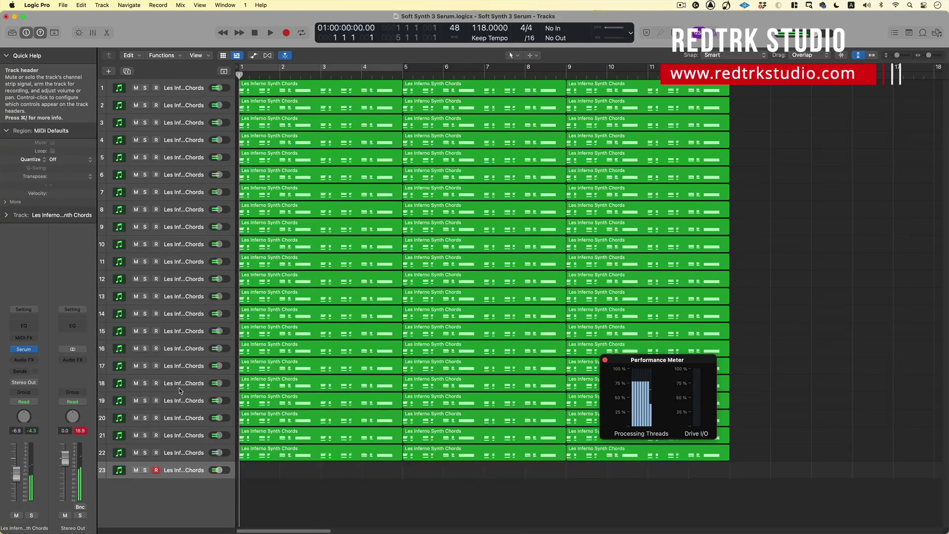
key(space)
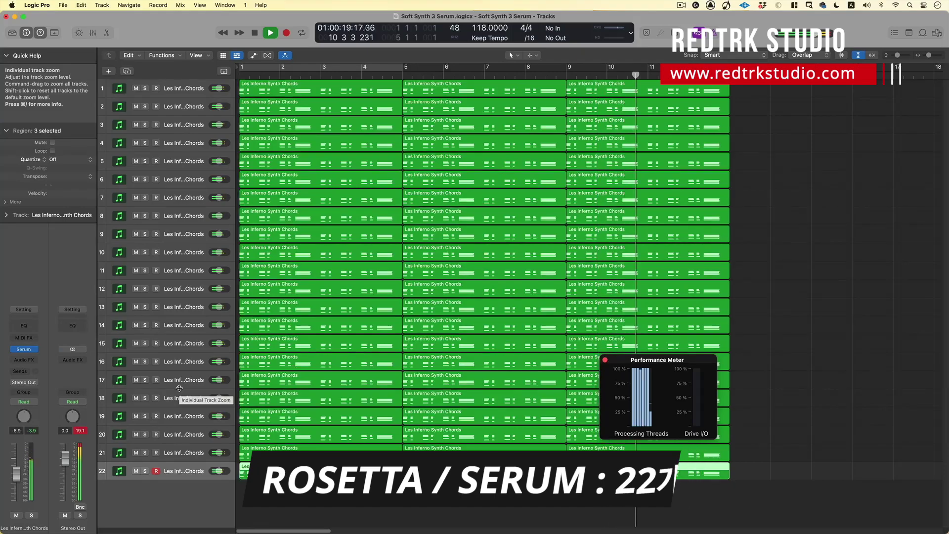
key(space)
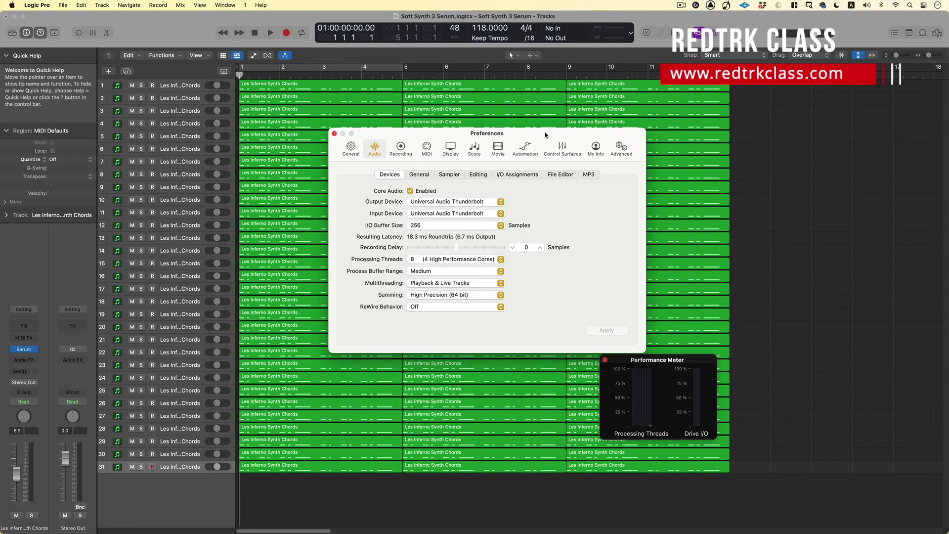
- Try Processing Threads at Automatic (Recommended) to compare the performance meter, restore 8 threads, apply and close the preferences
click(476, 260)
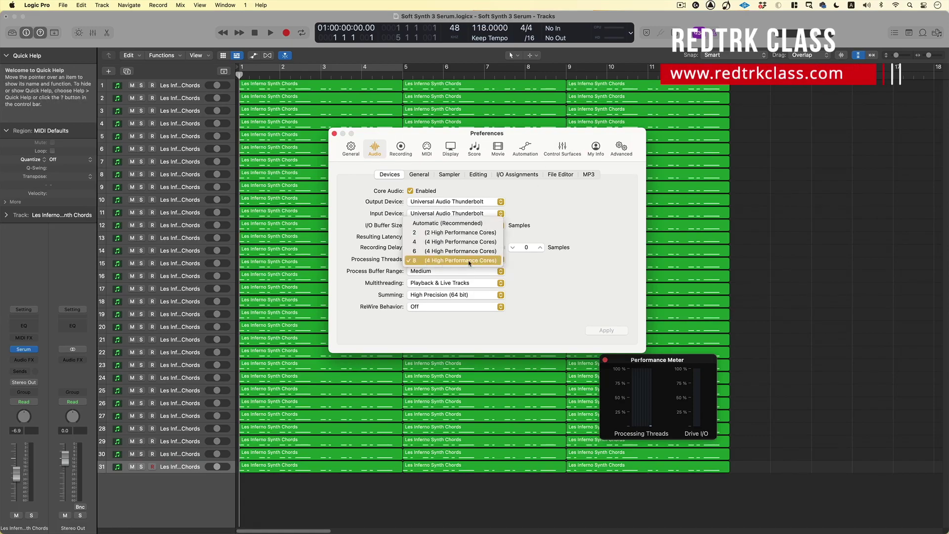
click(451, 224)
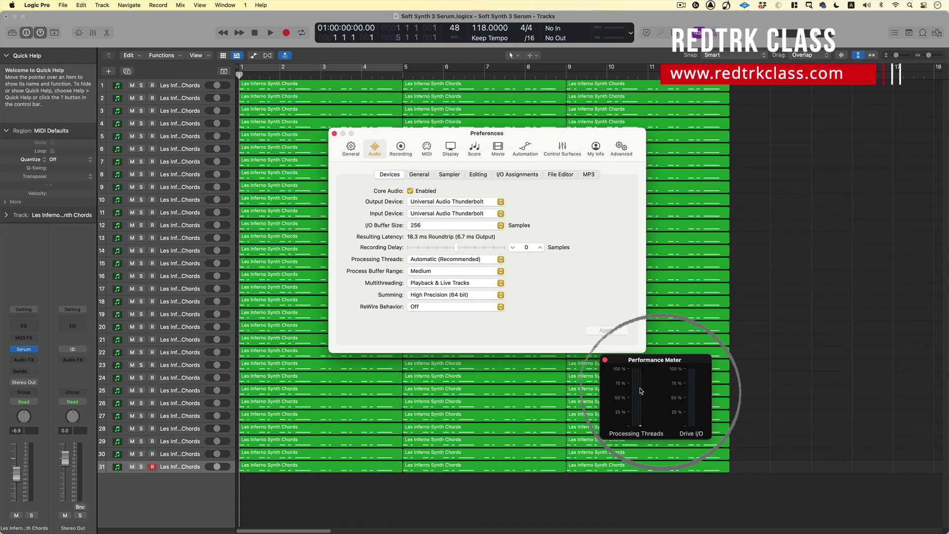
click(432, 261)
click(456, 298)
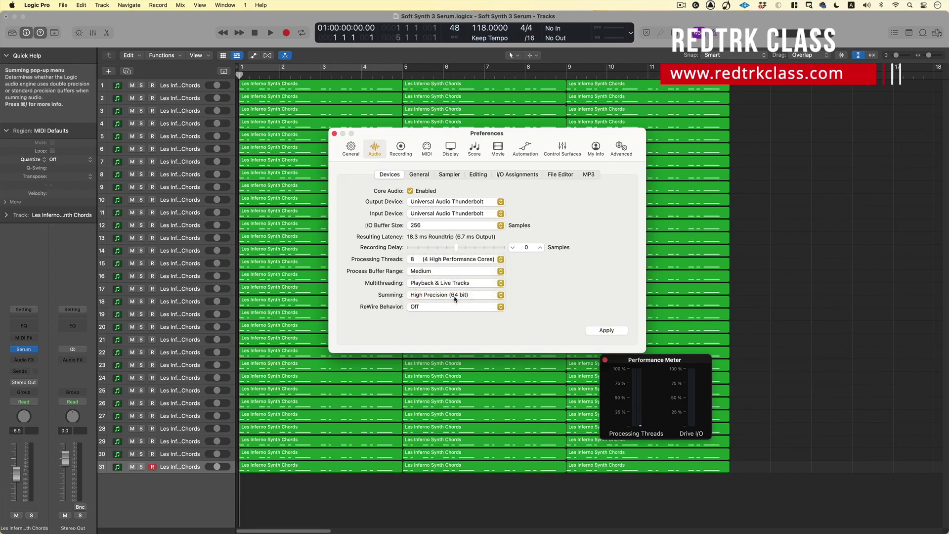
click(610, 331)
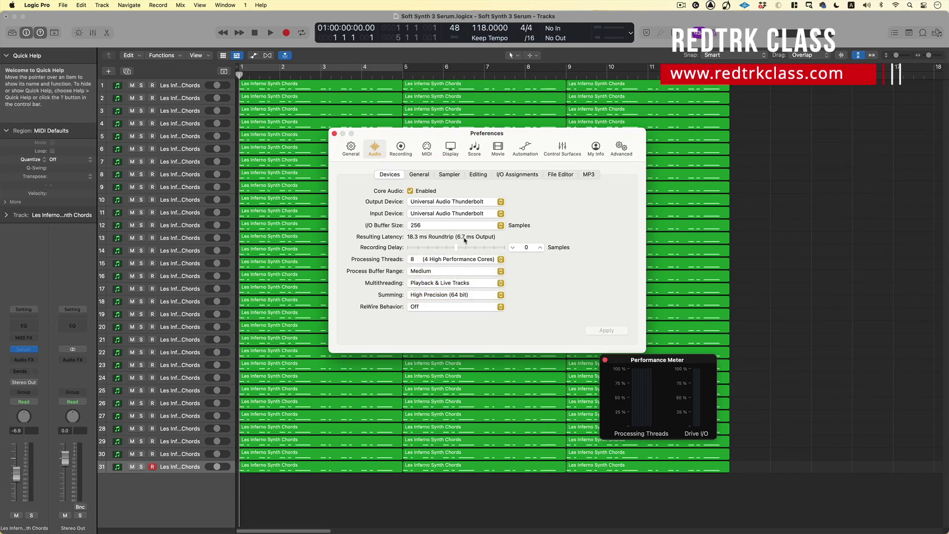
click(334, 134)
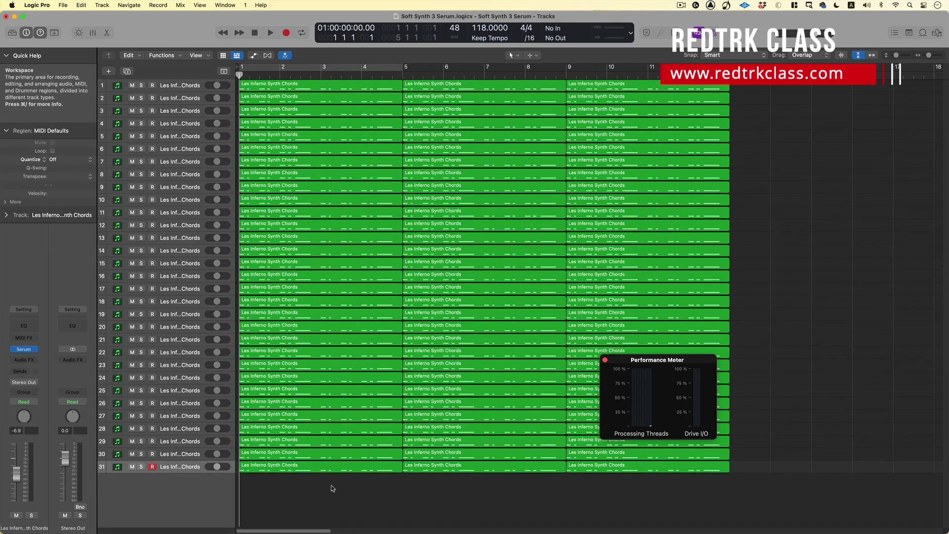
- Play all 31 tracks with 8 processing threads, dismiss the alert, delete track 31 and play the remaining 30 tracks
key(space)
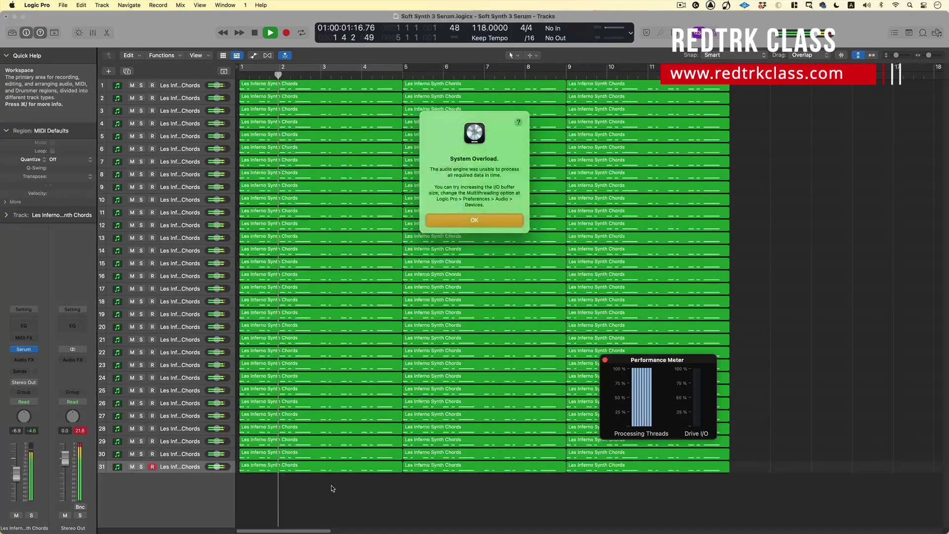
key(Return)
key(super+BackSpace)
key(space)
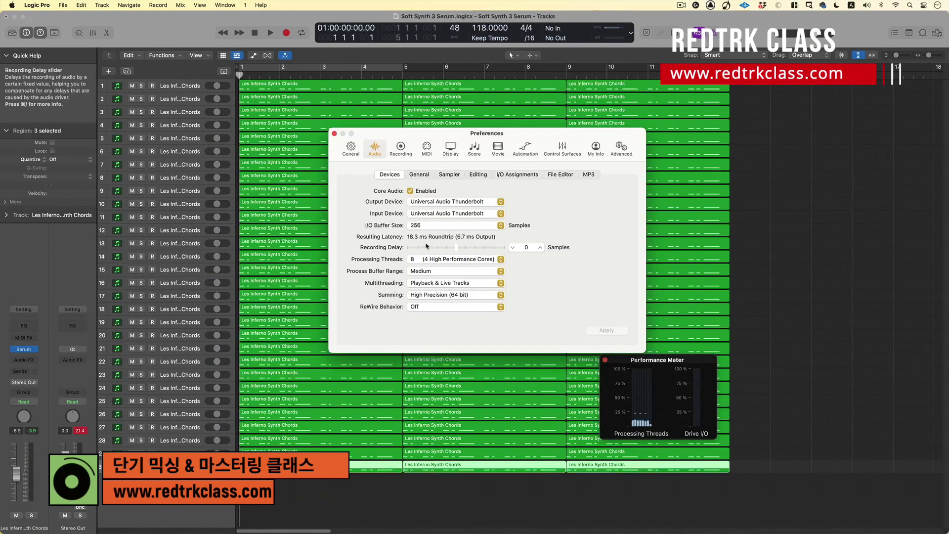
- Set Processing Threads to Automatic (Recommended) in the audio device preferences and apply the change
click(445, 259)
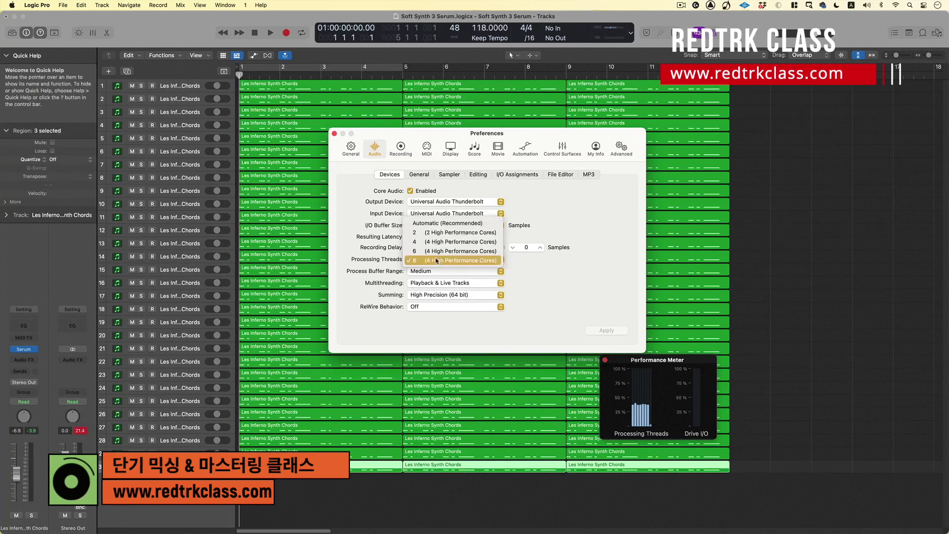
click(445, 223)
click(607, 330)
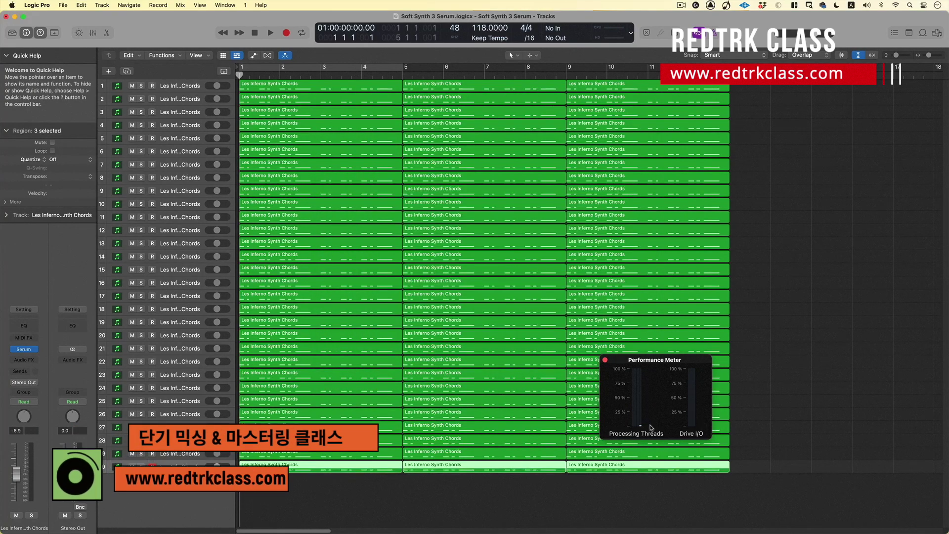
- Reduce the project to 20 tracks and start playback to test the Automatic thread setting
key(super+Down)
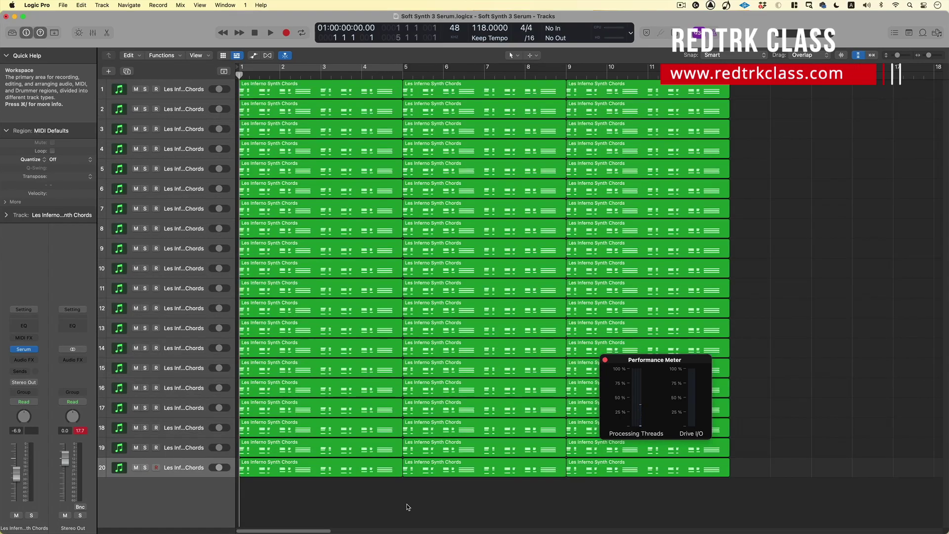
key(space)
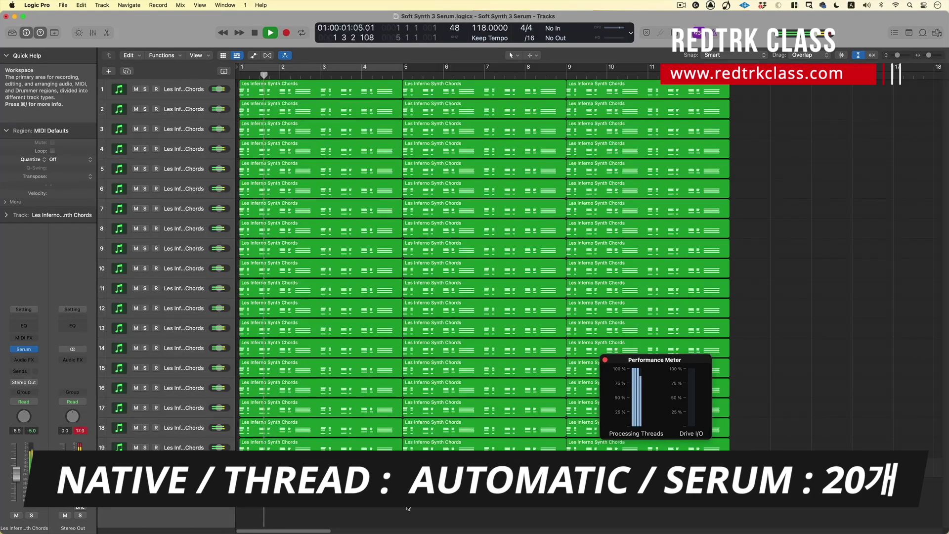
- Stop playback, delete track 20, and play the remaining 19 tracks with the Automatic thread setting before stopping again
key(Return)
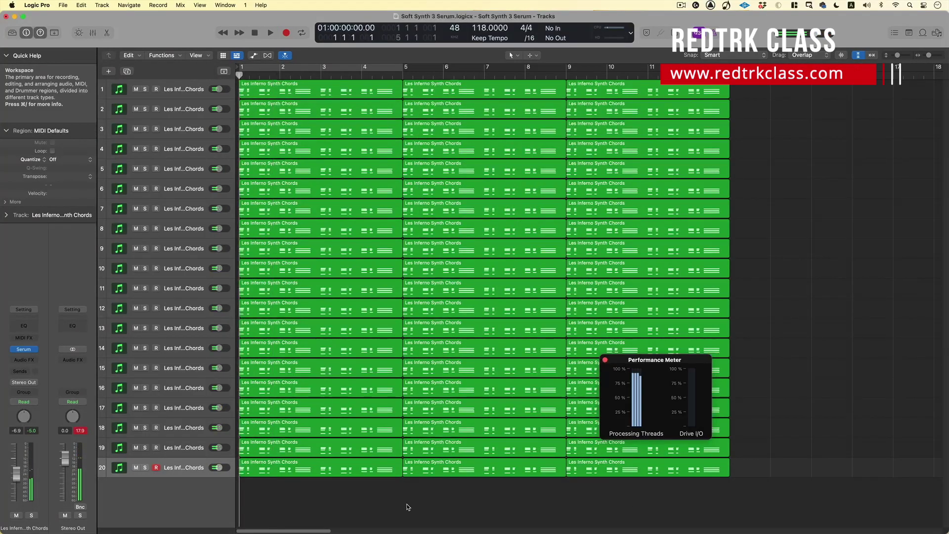
key(super+BackSpace)
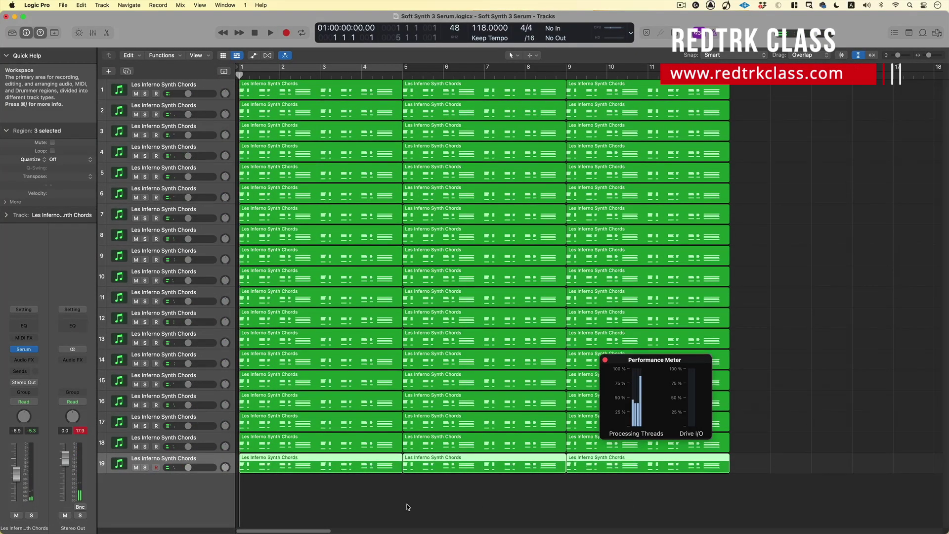
key(space)
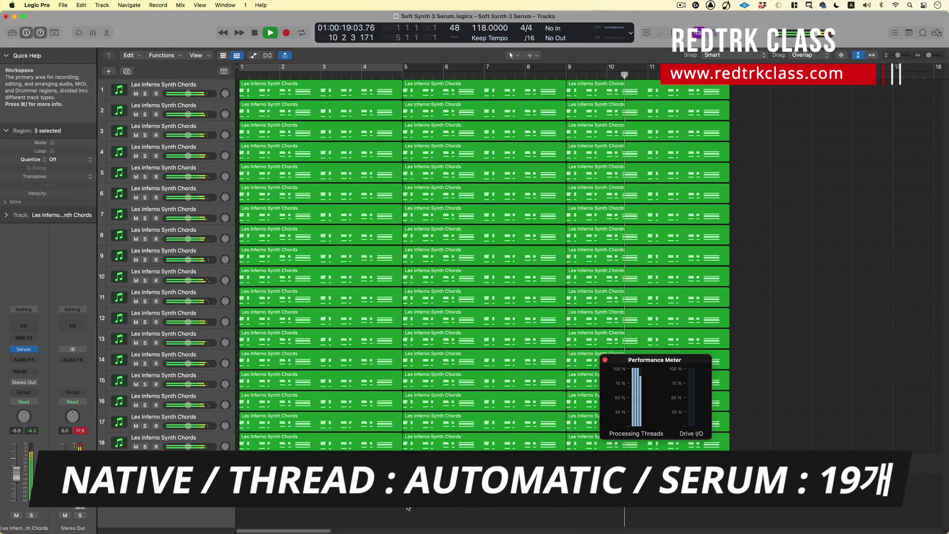
key(space)
- Set Processing Threads to 8 (4 High Performance Cores) in the audio device preferences
key(super+comma)
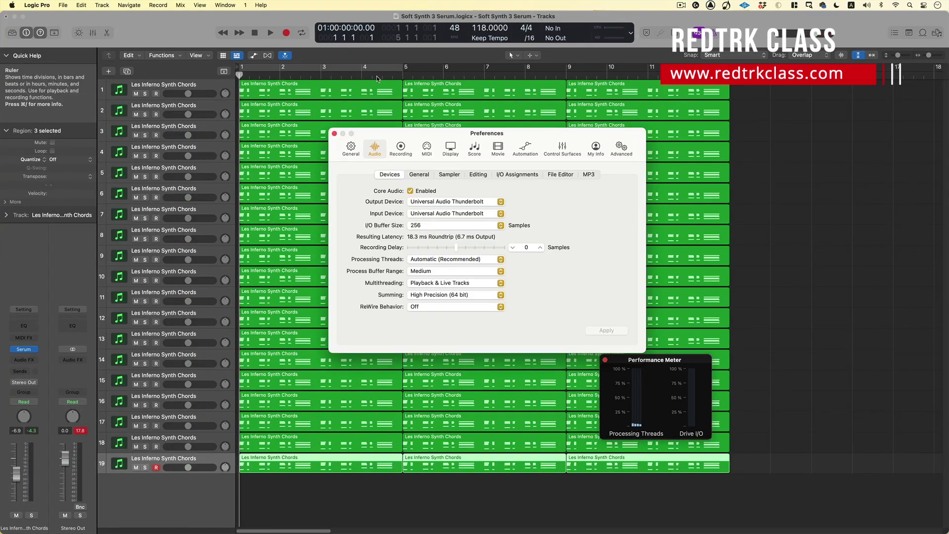
click(453, 259)
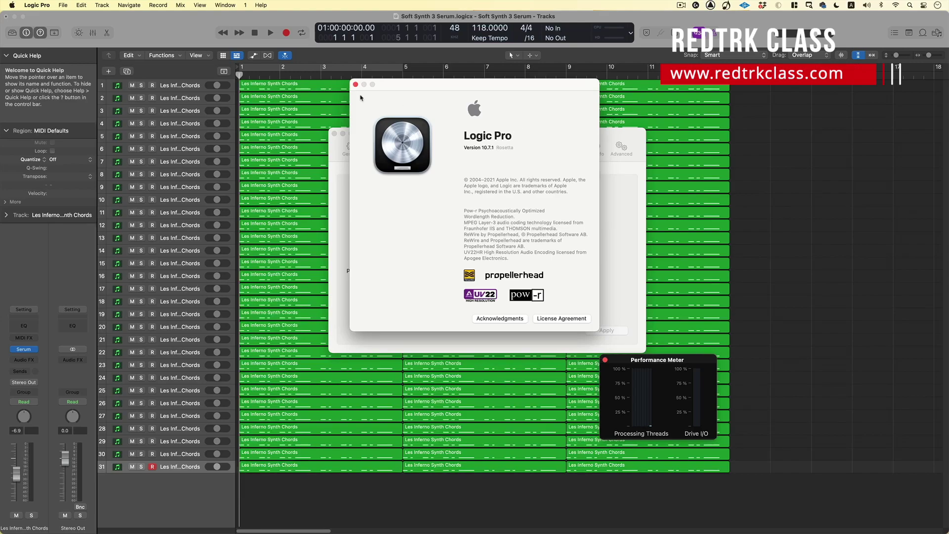
- Close the version information window, reduce the project to 24 tracks, close the preferences and start playback under Rosetta
click(356, 84)
key(super+Down)
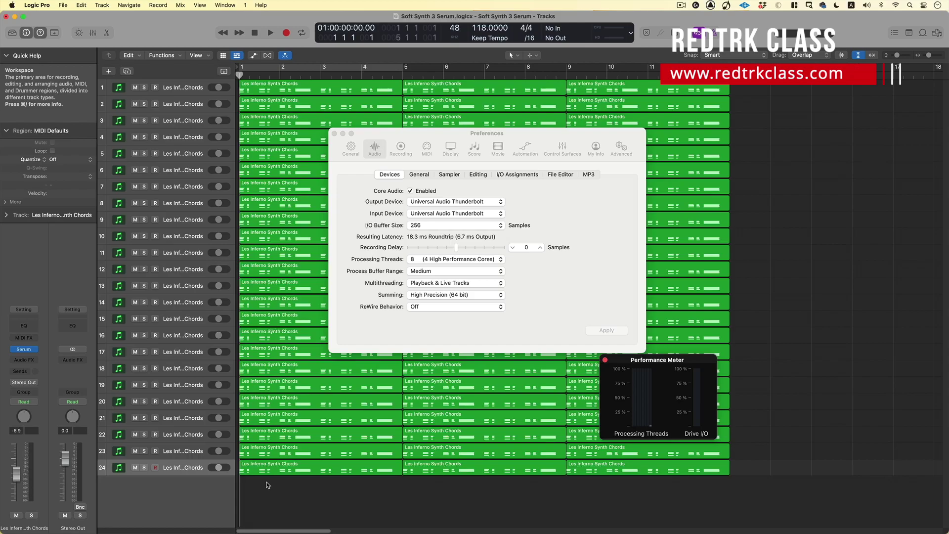
key(super+w)
key(space)
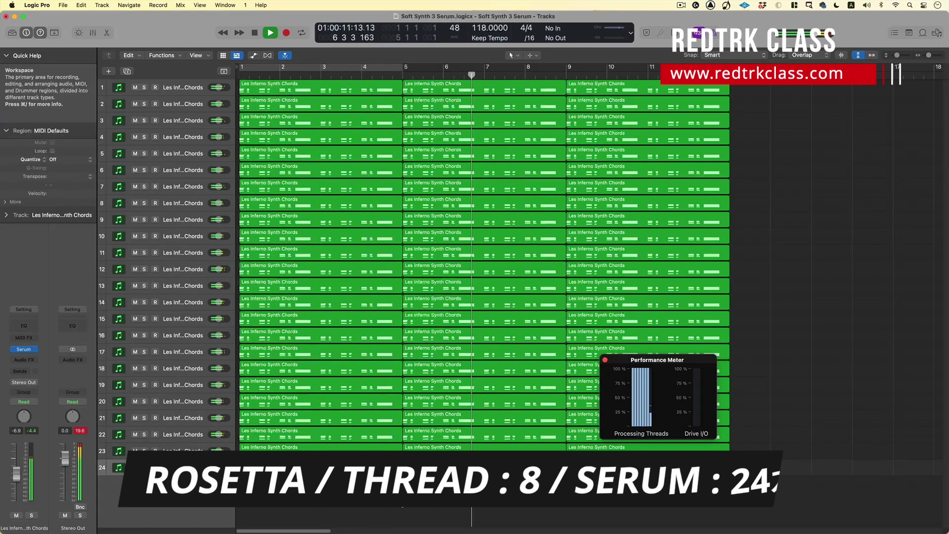
- Stop playback, delete track 24, and play the remaining 23 tracks with 8 processing threads before stopping again
key(Return)
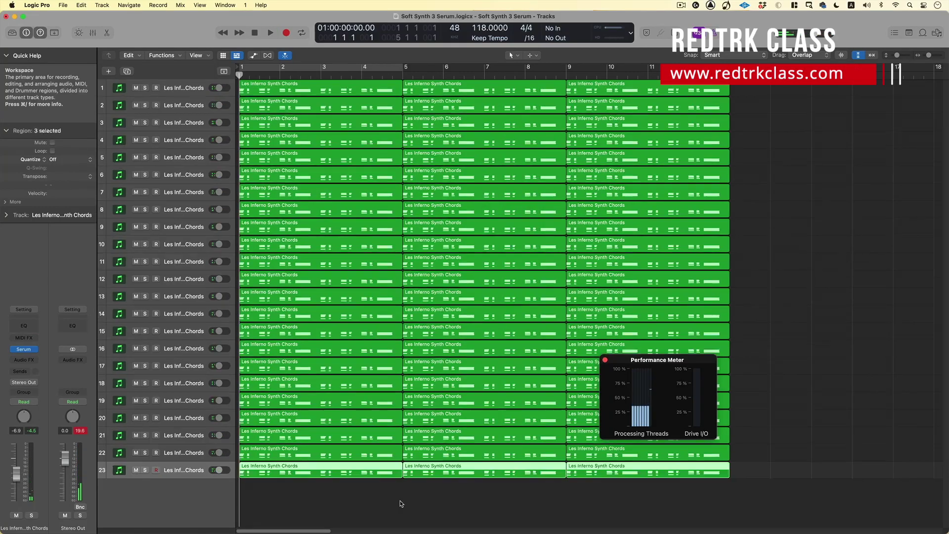
key(space)
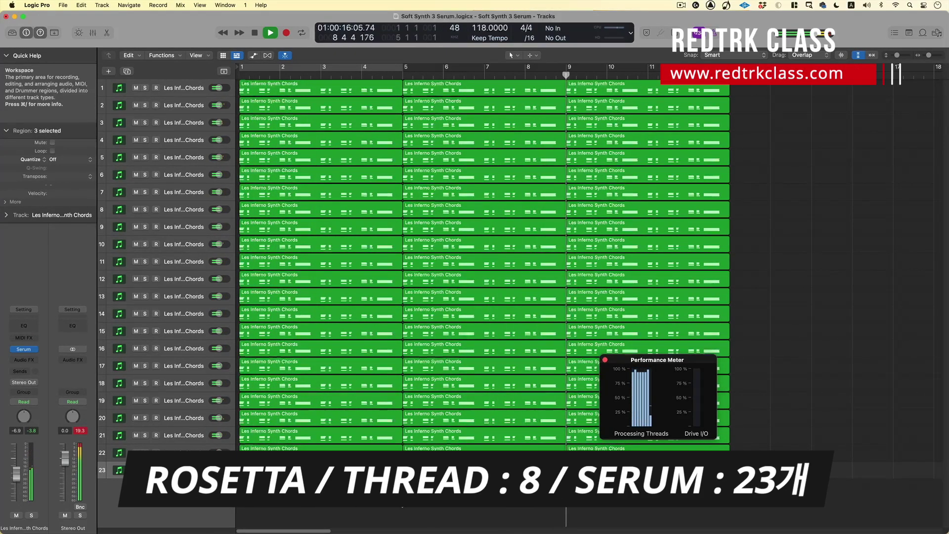
click(398, 502)
key(space)
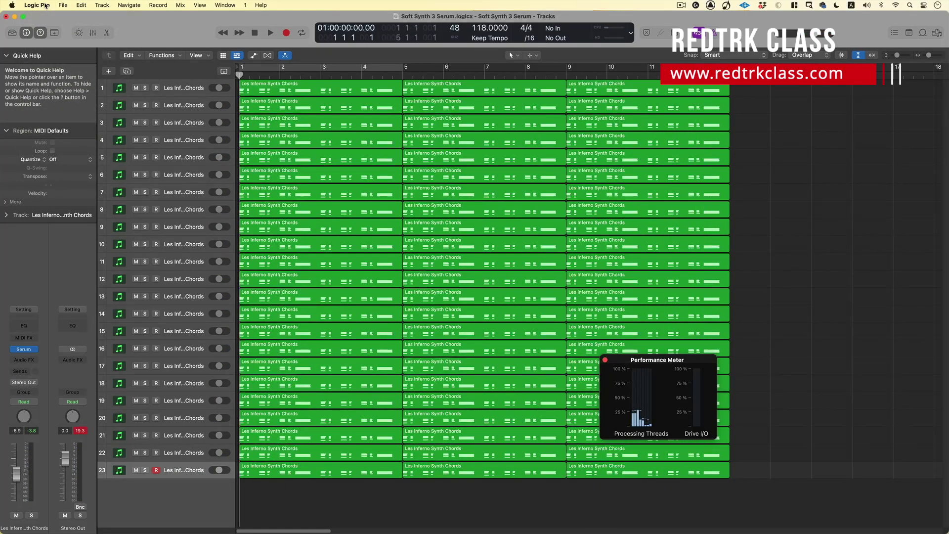
- Set Processing Threads to Automatic (Recommended) in the audio device preferences, apply the change and close the preferences
click(45, 6)
mouse_move(49, 30)
click(148, 42)
click(451, 261)
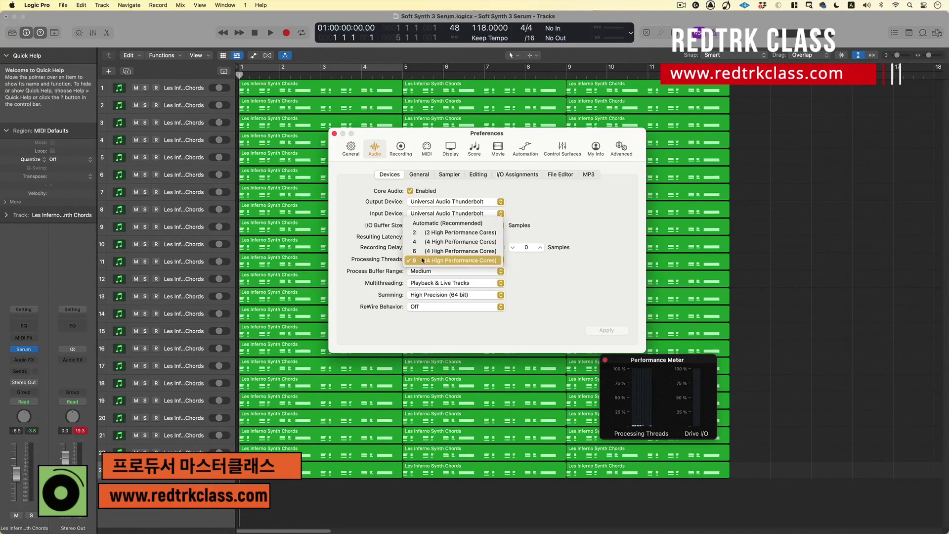
click(606, 330)
key(super+w)
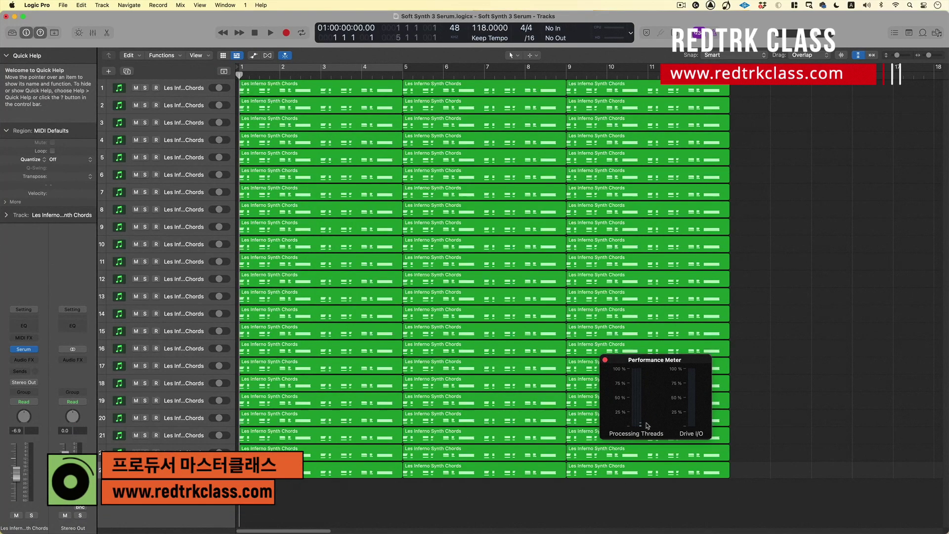
- Delete tracks 18 to 23 with their regions and play the remaining 17 tracks
shift+click(183, 380)
key(super+BackSpace)
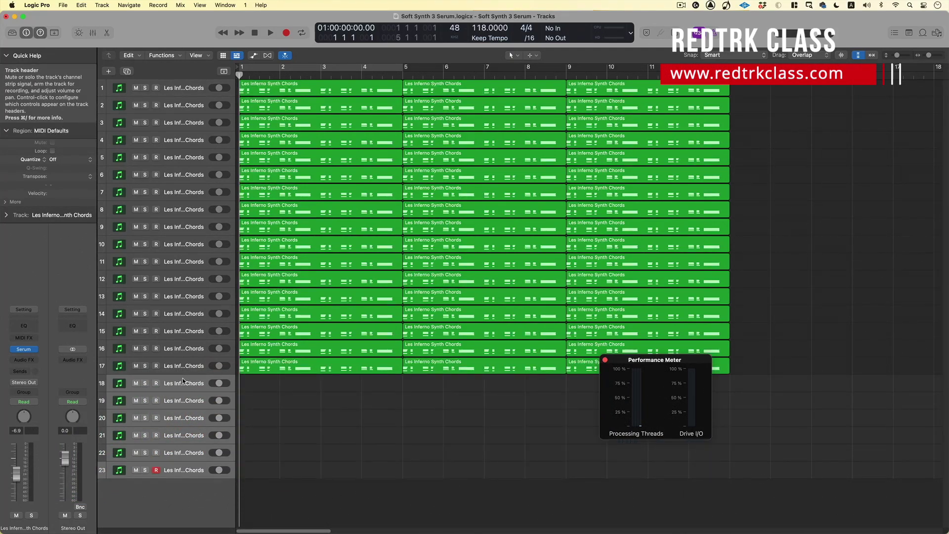
key(super+Down)
key(space)
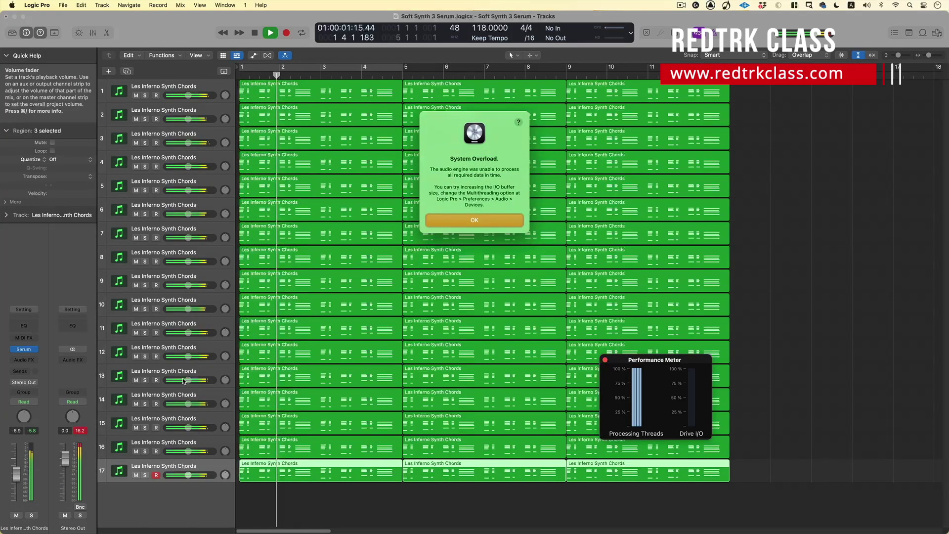
- Dismiss the overload alert, delete track 17, and play the remaining 16 tracks before stopping playback
key(Return)
key(super+BackSpace)
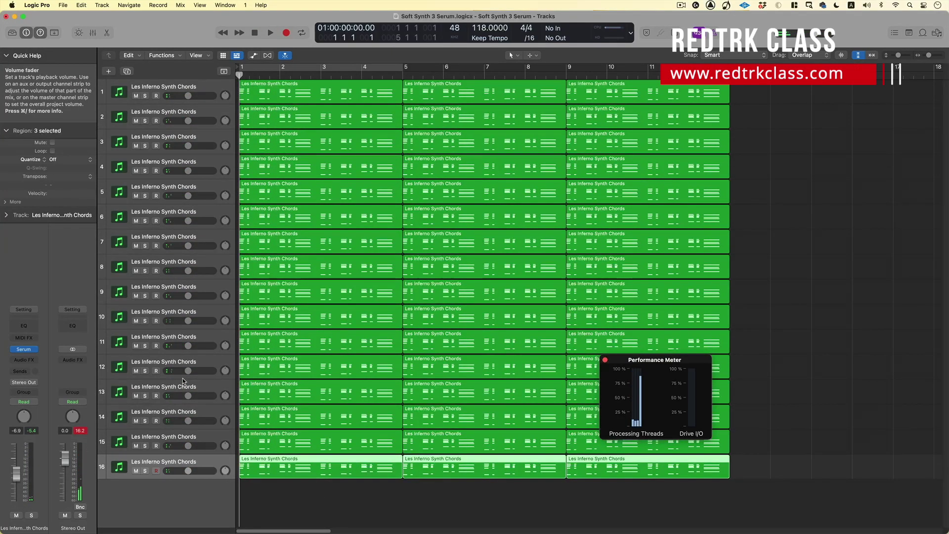
key(space)
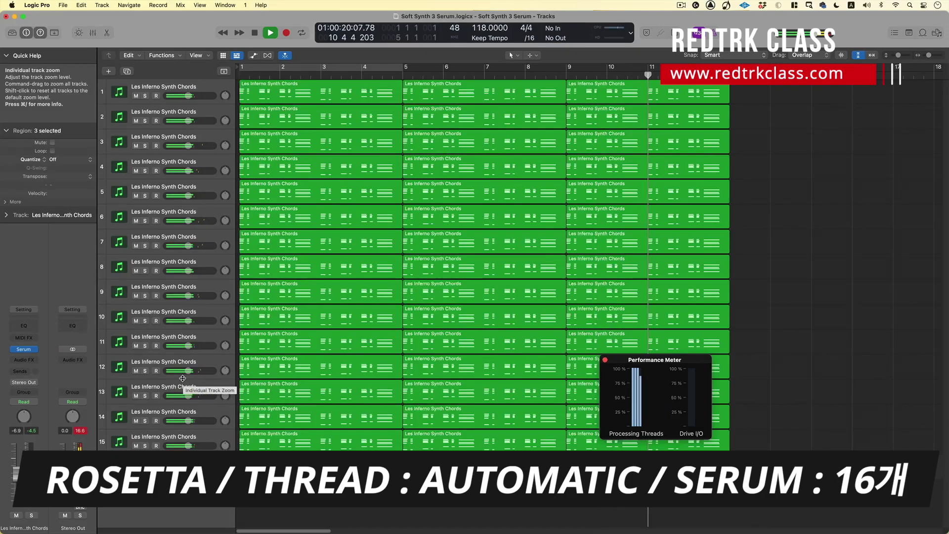
key(space)
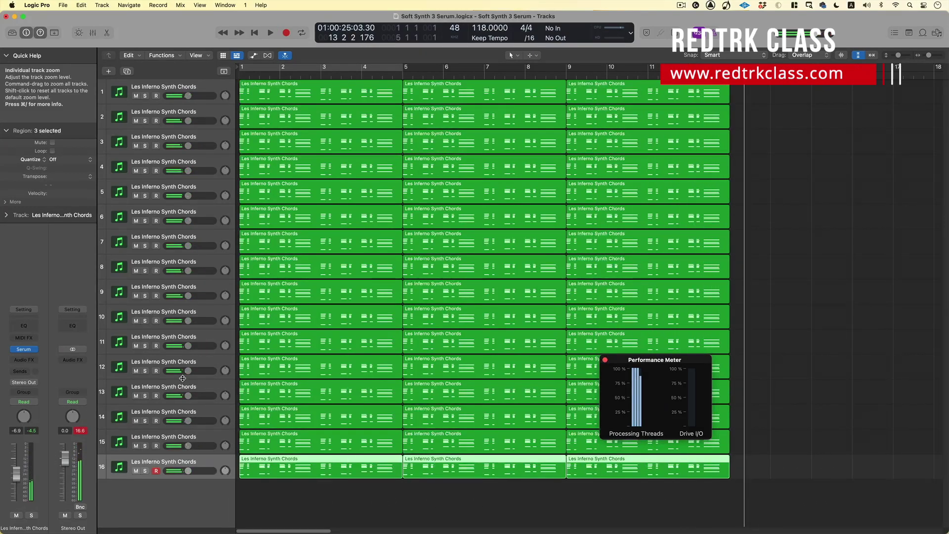
- Open the Processing Threads choices in the audio device preferences
key(super+comma)
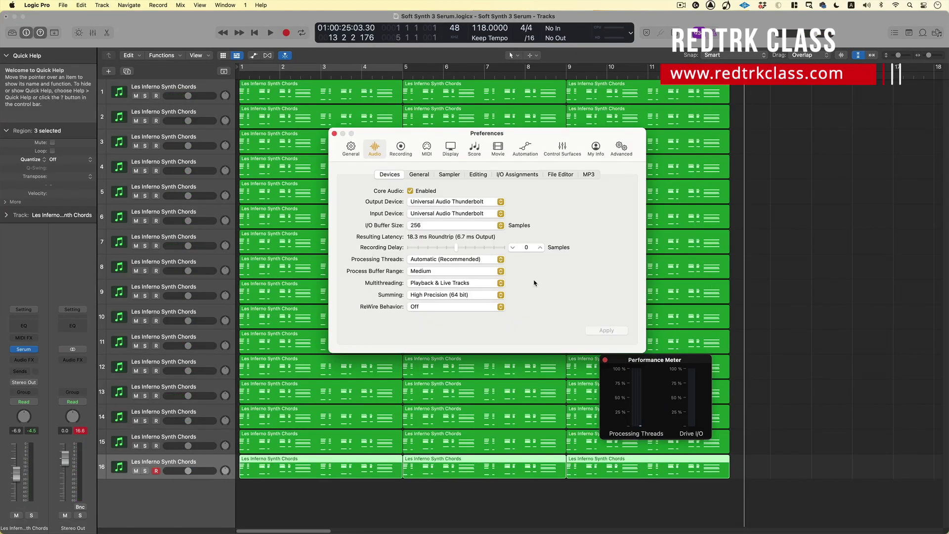
click(452, 259)
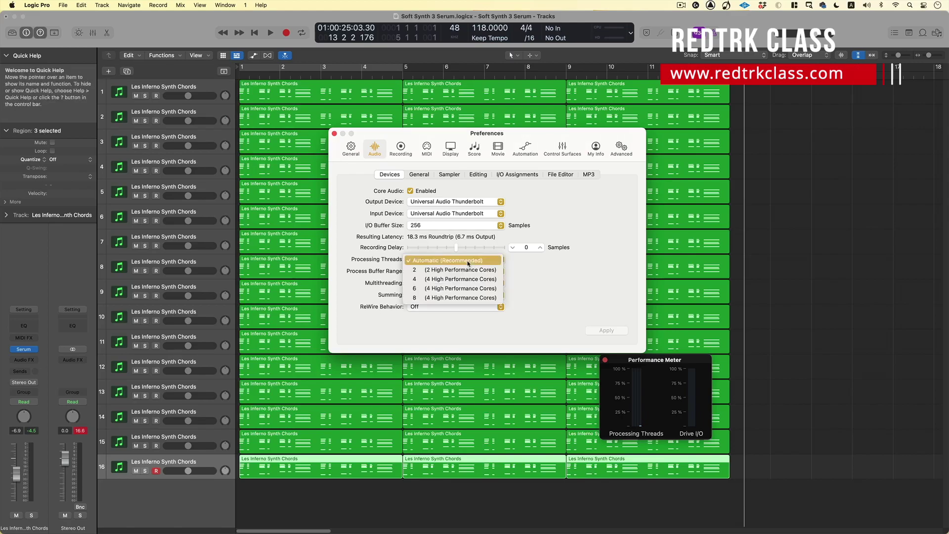